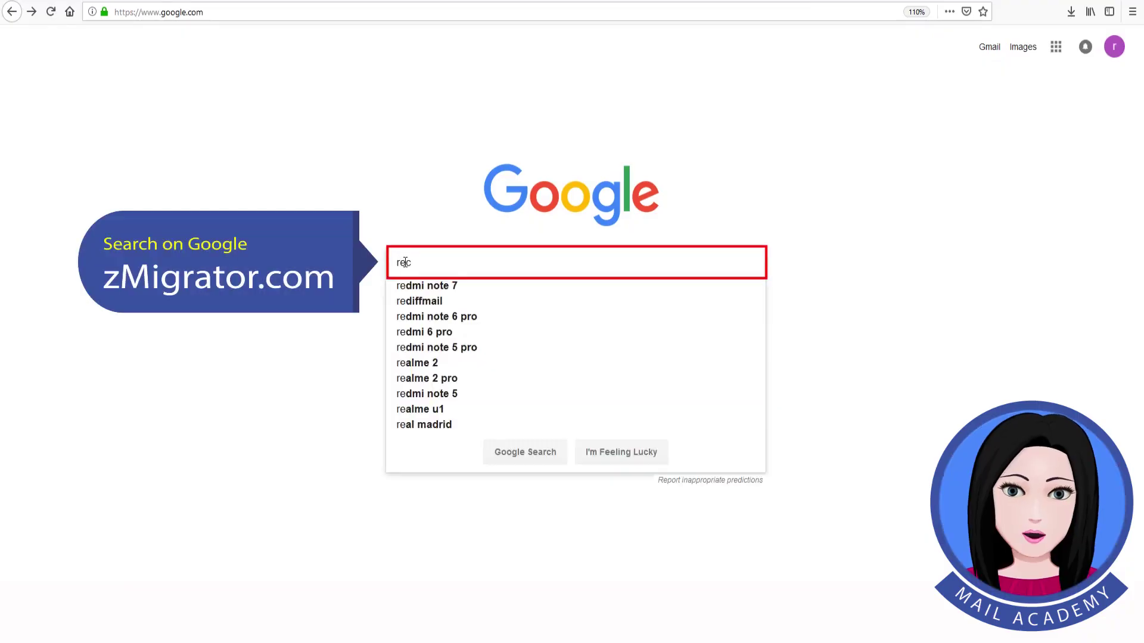
- Search Google for 'recoverytools nmigrator' to find the Lotus Notes Migration Tool page
text(overytools)
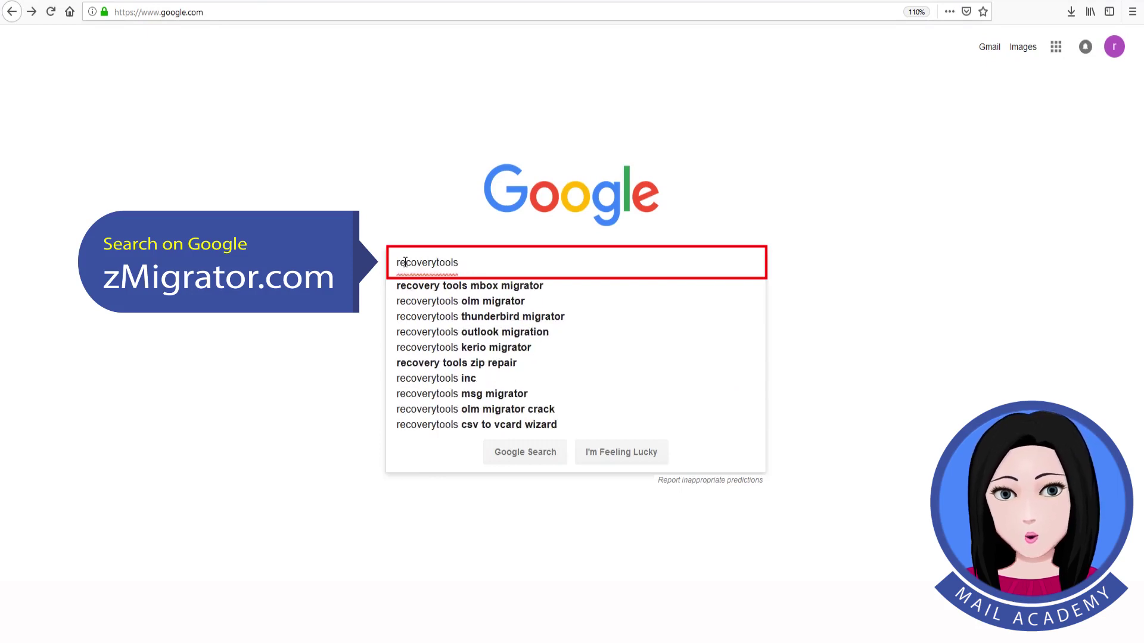
text( nmigrat)
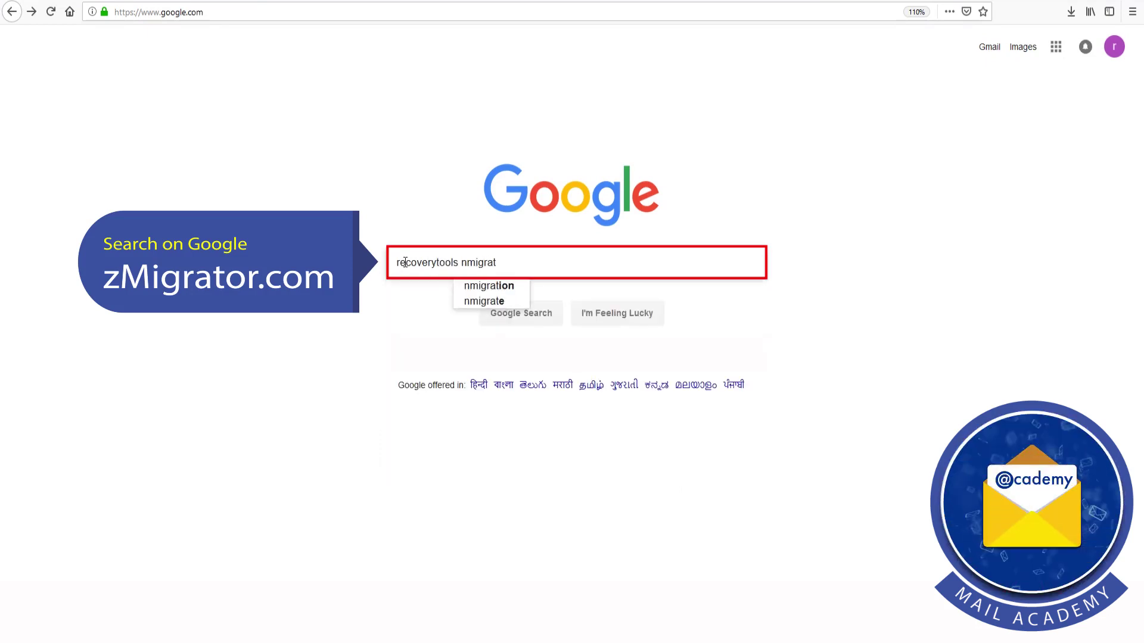
text(or)
click(405, 263)
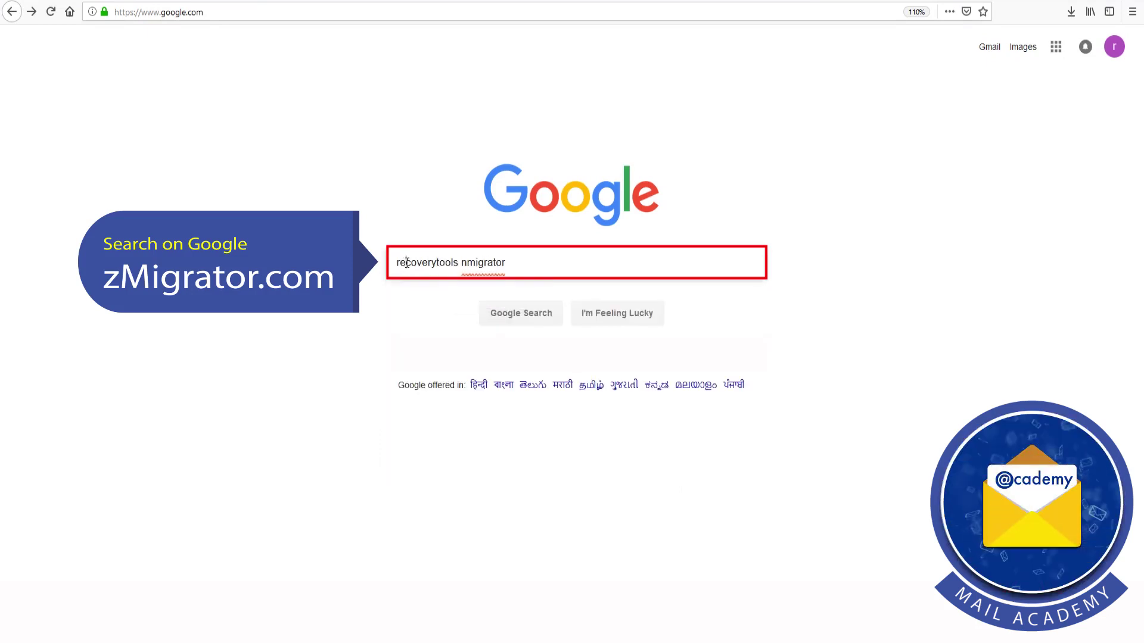
click(523, 313)
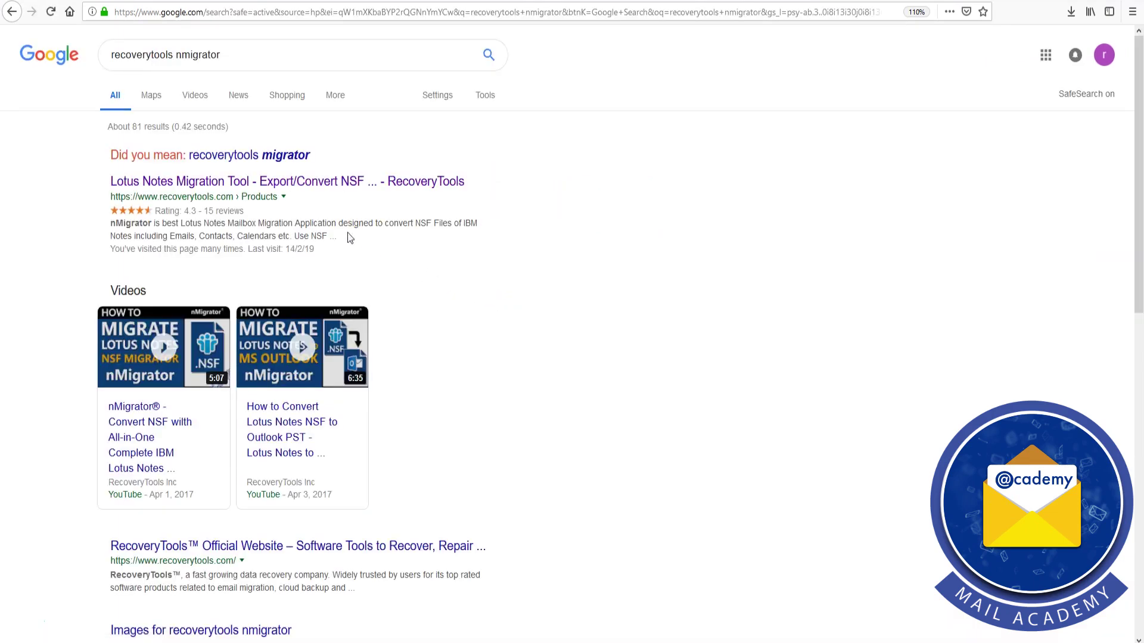
- Download setup-nmigrator.exe from the RecoveryTools nMigrator page and open it from Firefox downloads
click(240, 185)
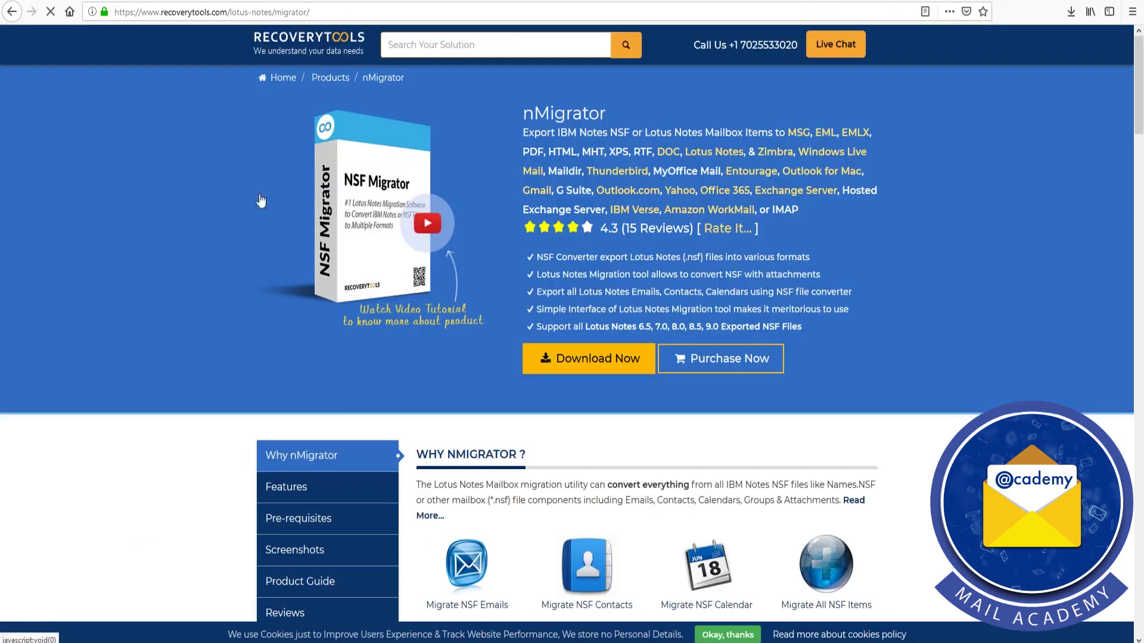
click(593, 364)
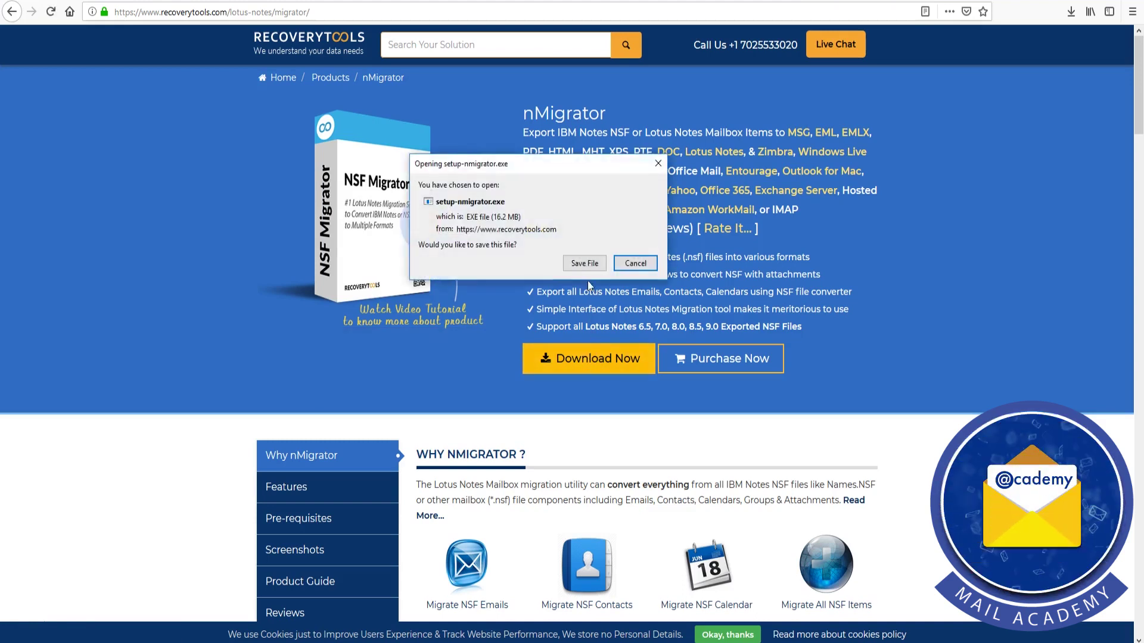
click(584, 265)
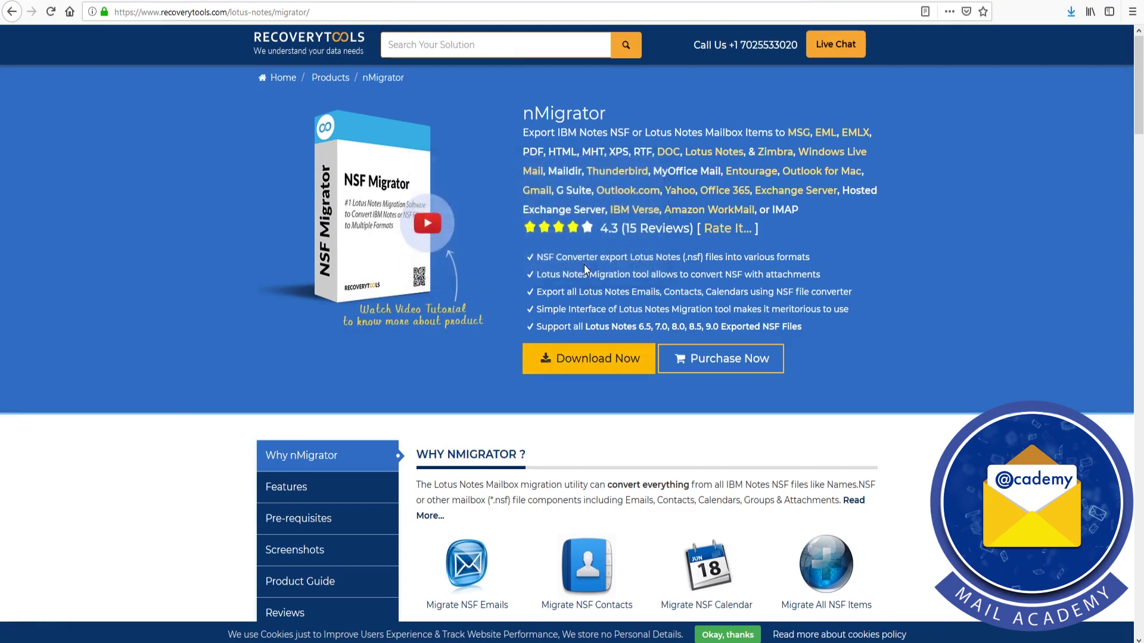
click(1071, 12)
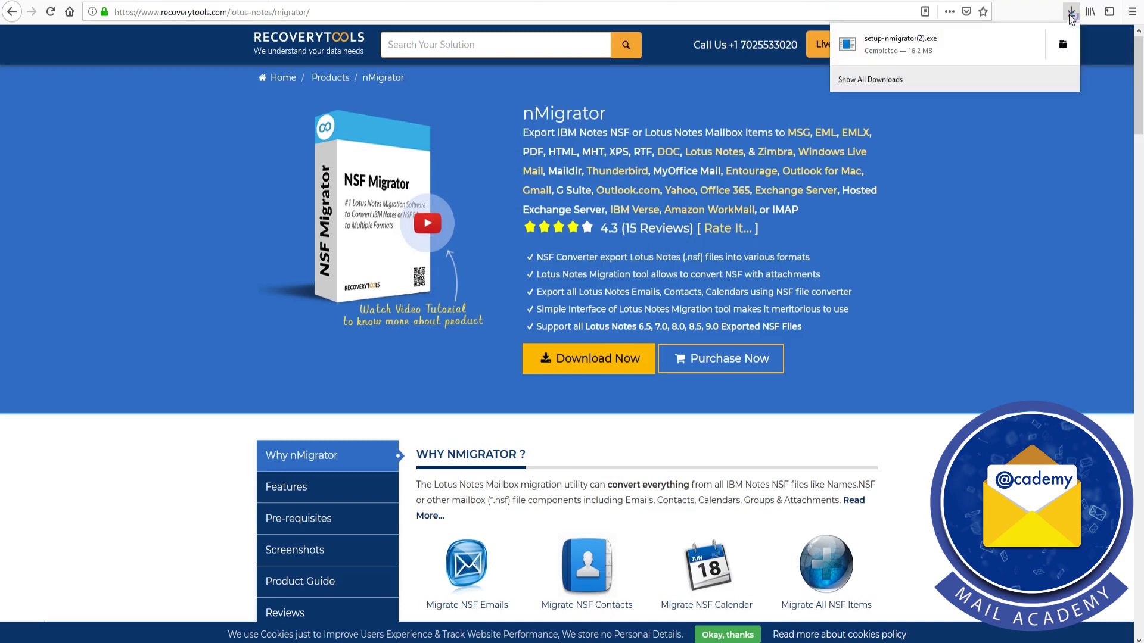
click(921, 48)
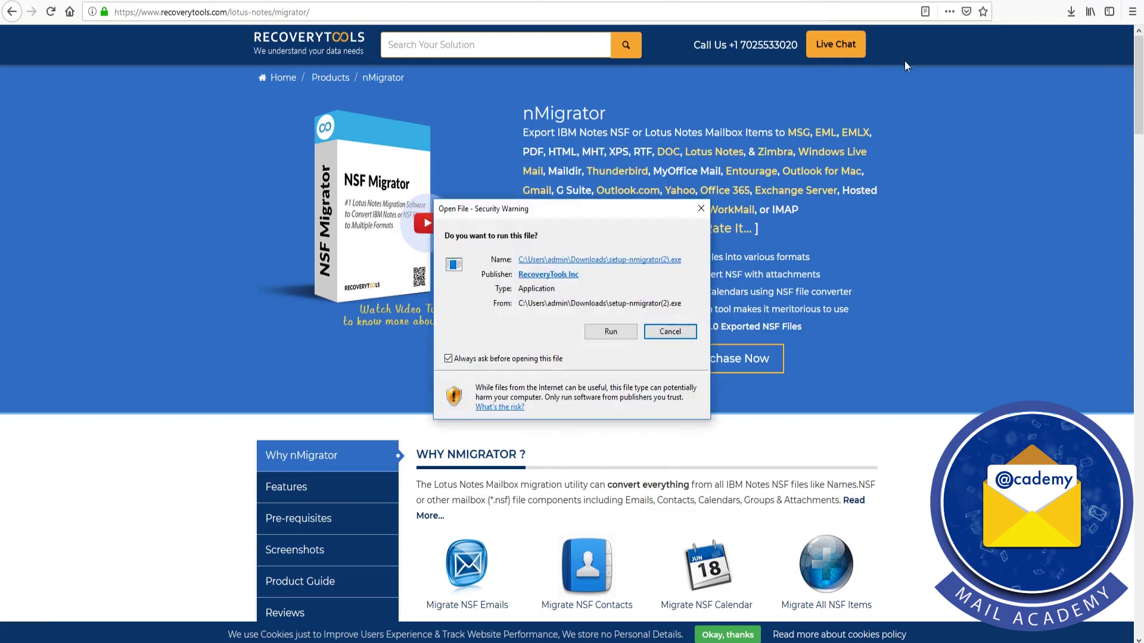
- Install nMigrator in English with the licence accepted and default folder and shortcuts, then launch it
click(611, 332)
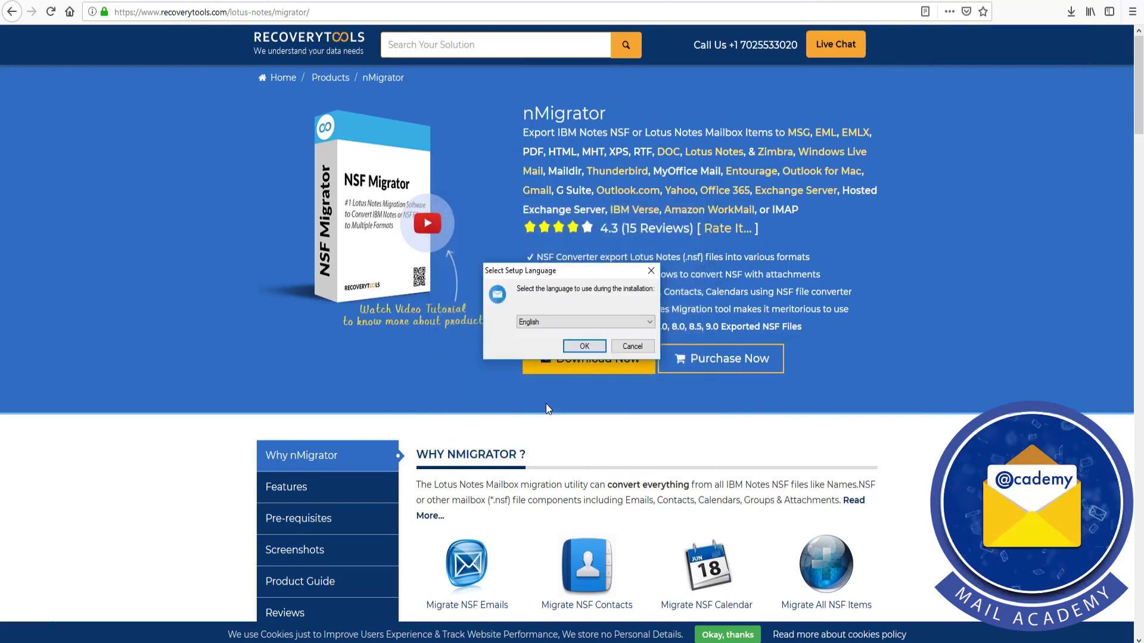
click(598, 348)
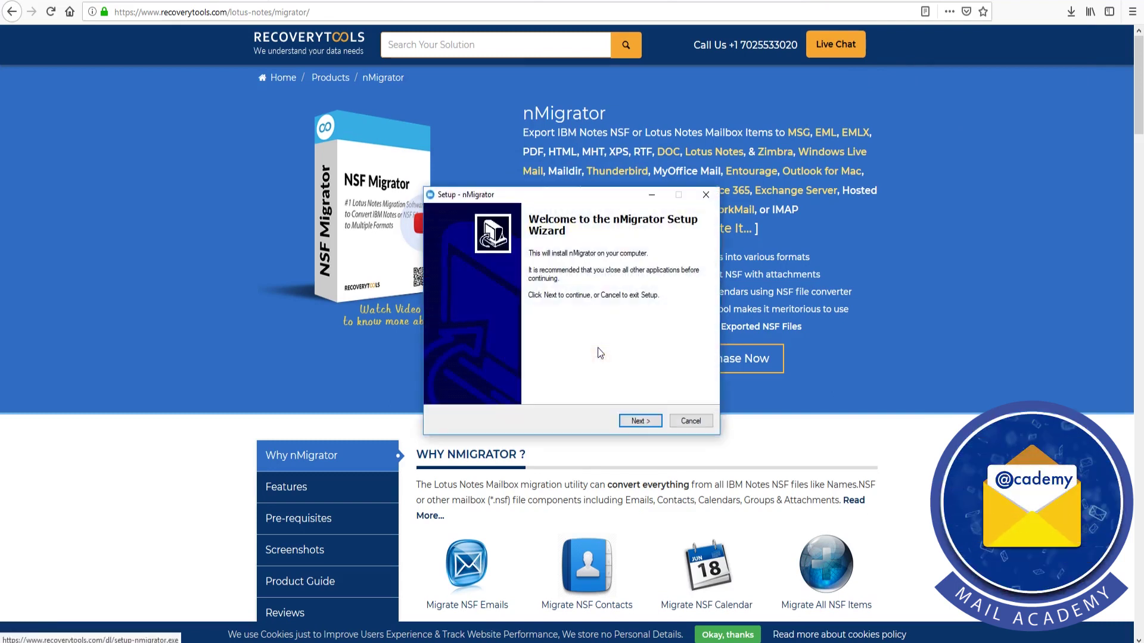
click(649, 421)
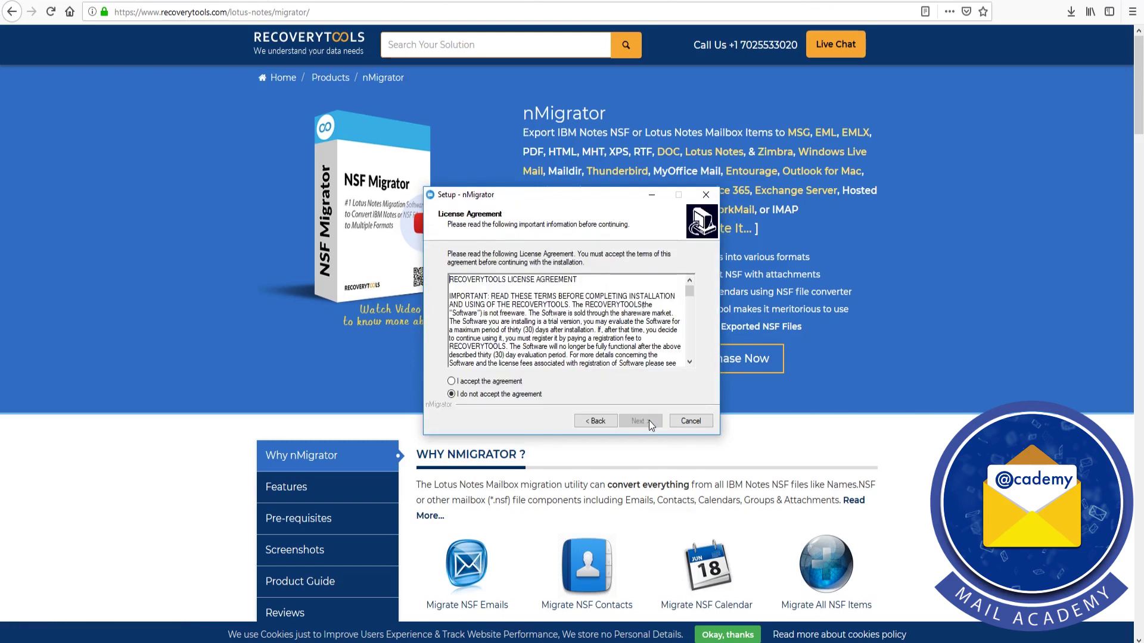
click(452, 382)
click(646, 421)
click(639, 422)
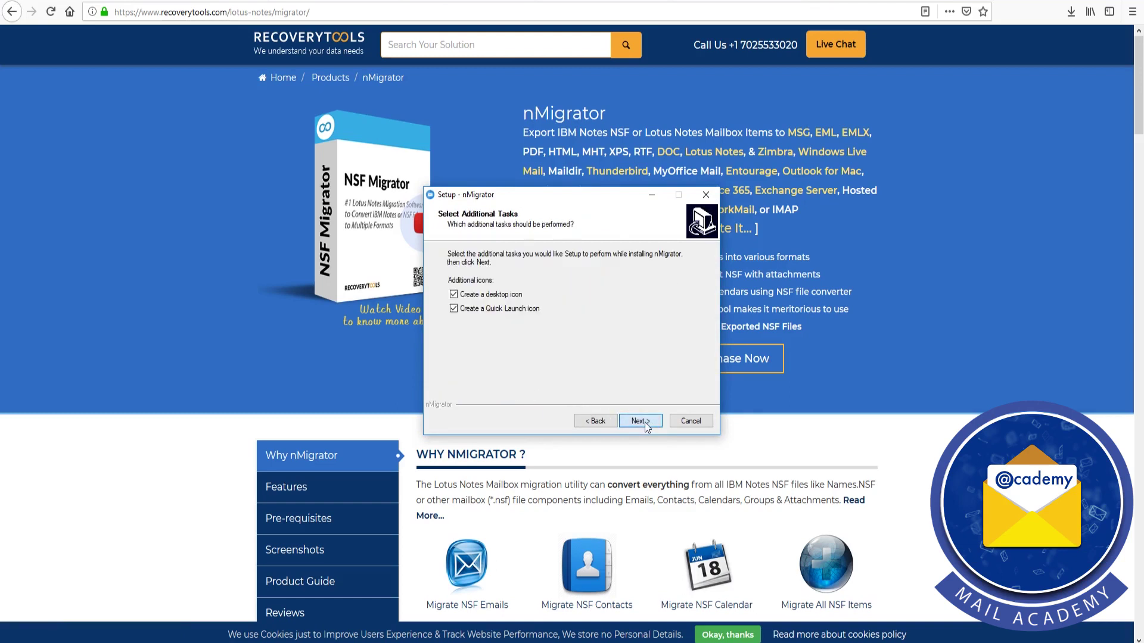
click(640, 422)
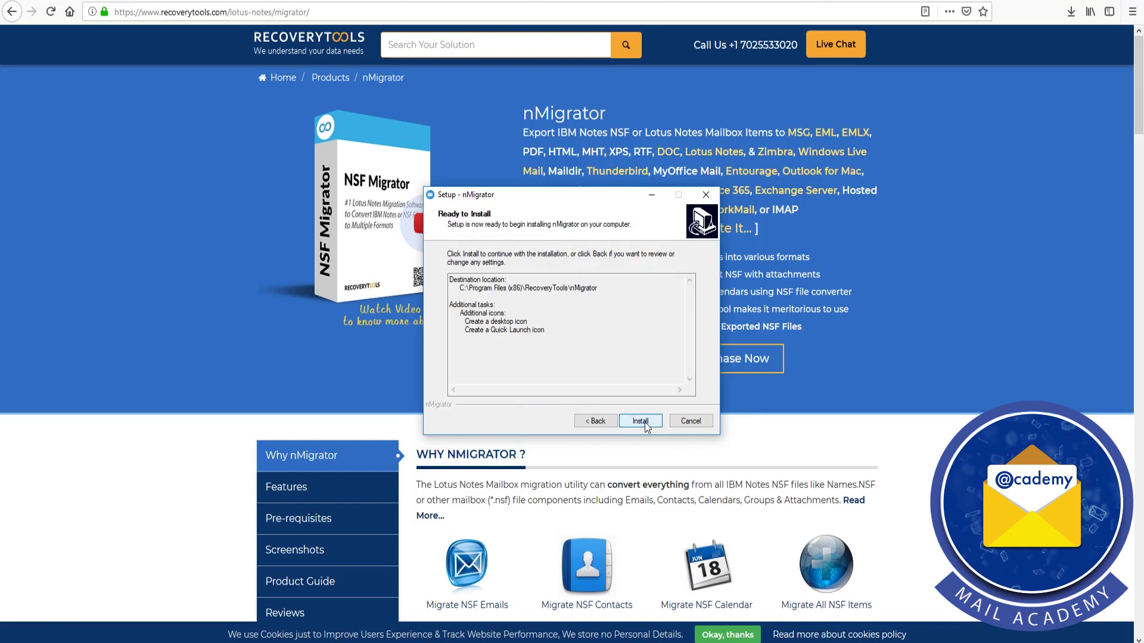
click(645, 423)
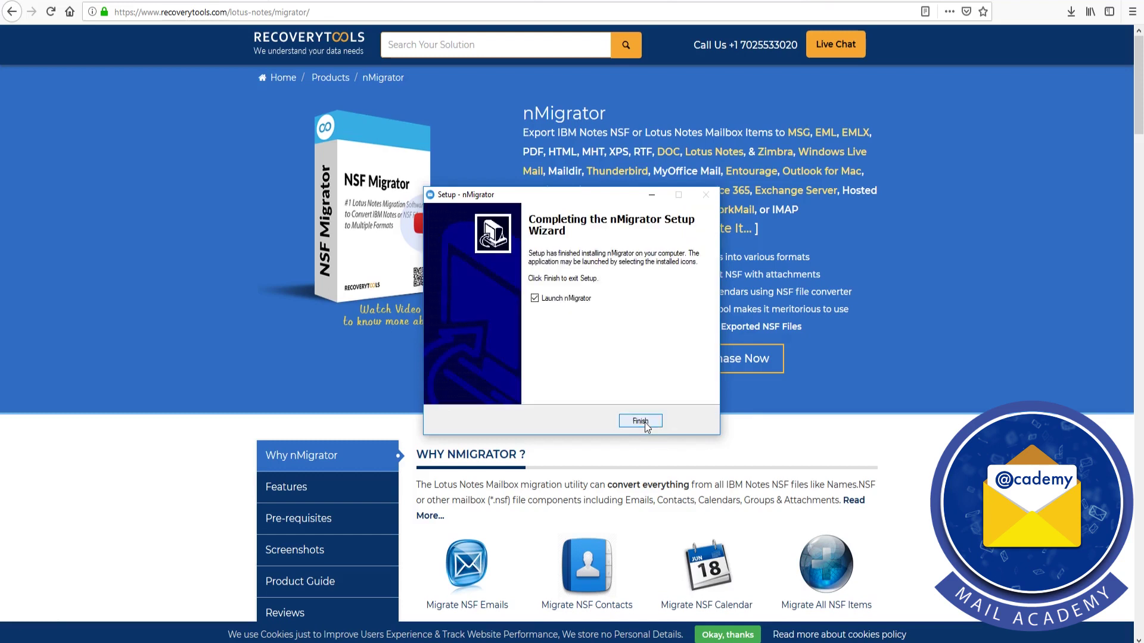
click(640, 421)
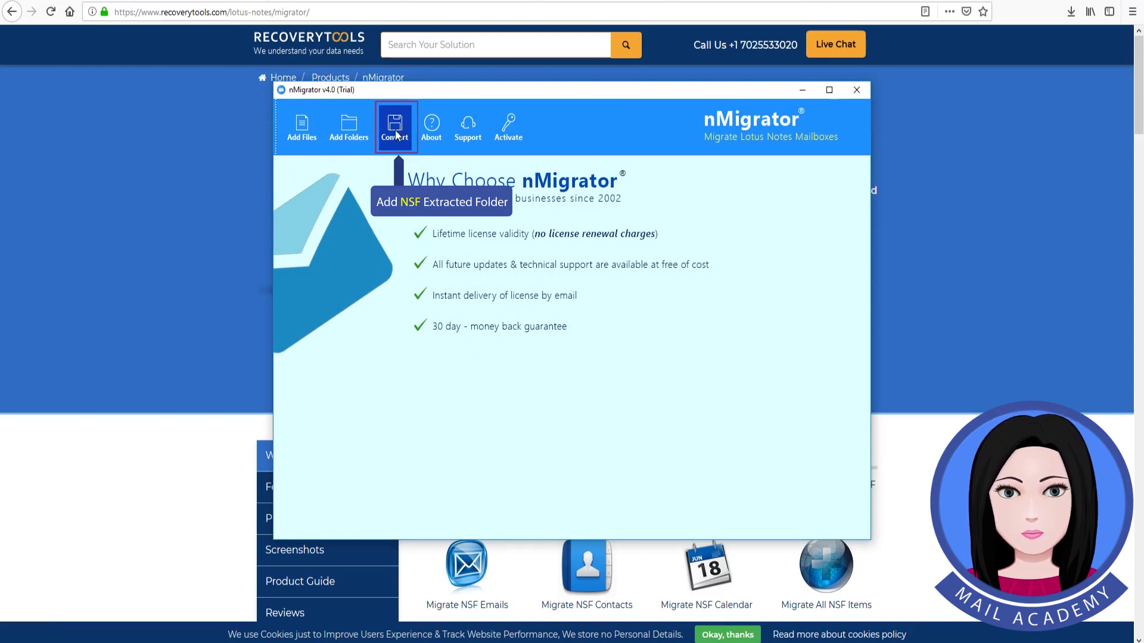
- Add sample.nsf from the Lotus notes folder to nMigrator
click(299, 130)
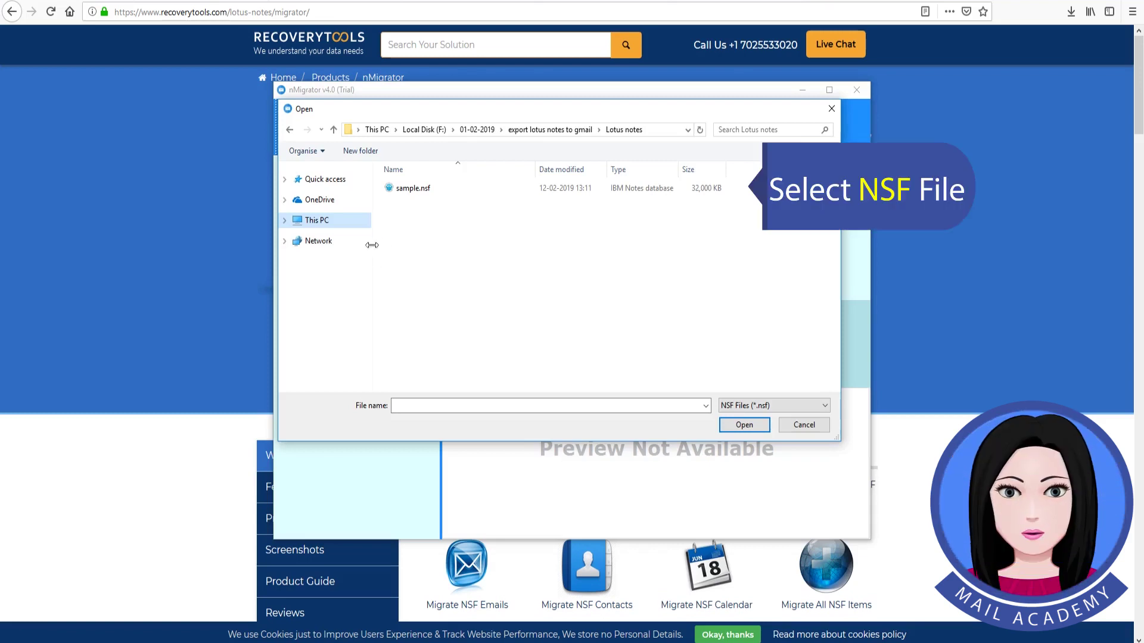
click(413, 189)
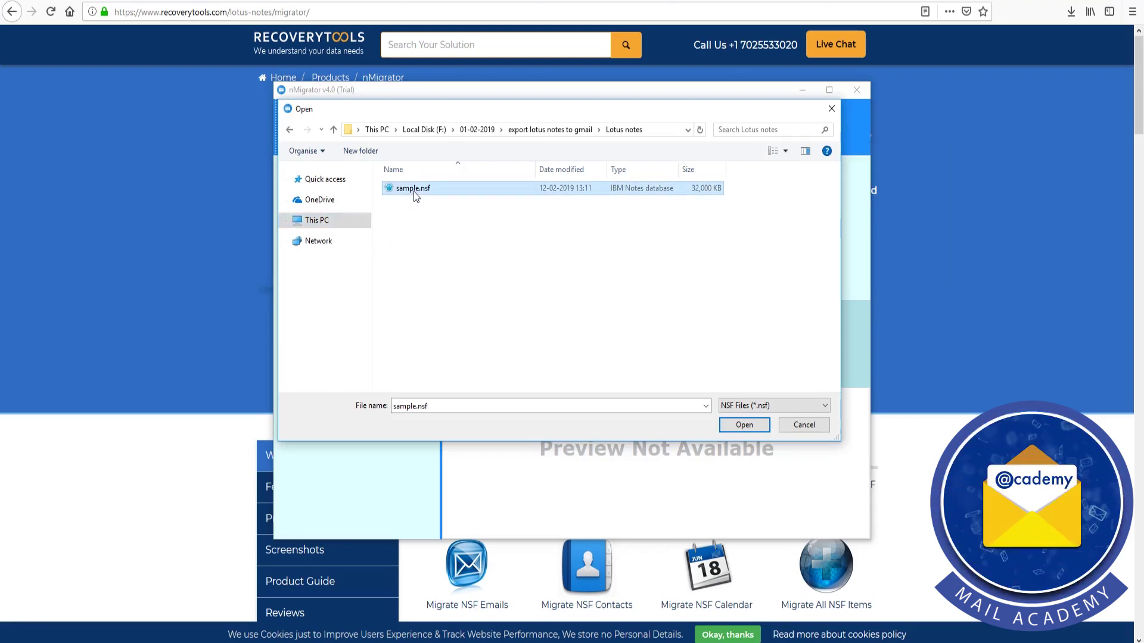
click(760, 427)
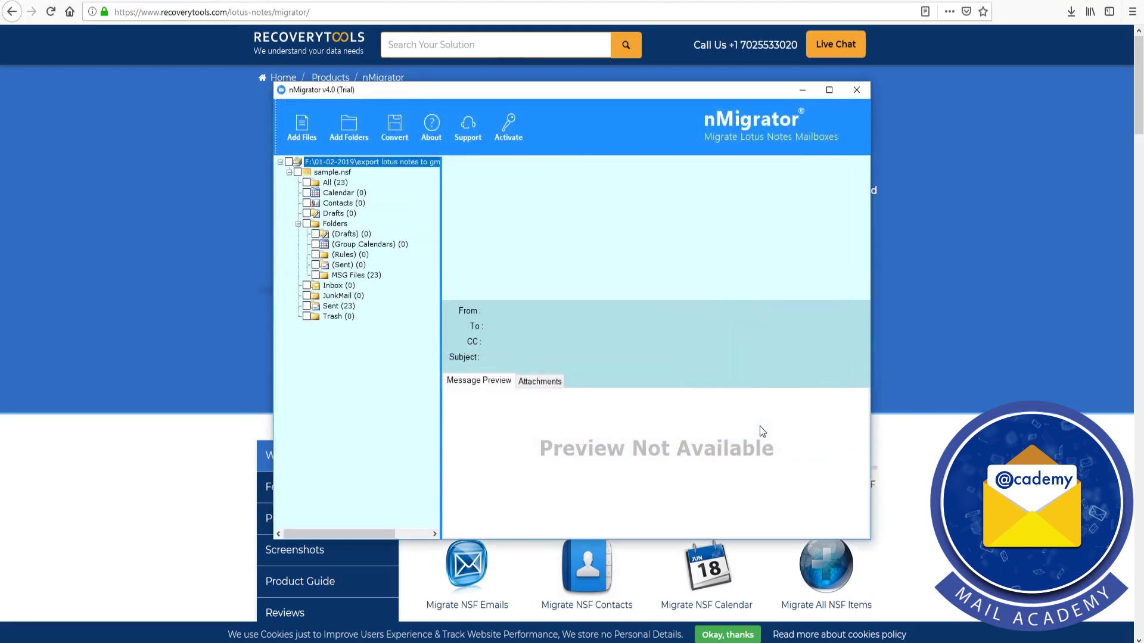
- Show the mailbox's 23 messages, check all its folders, and open Convert's Saving Options
click(319, 183)
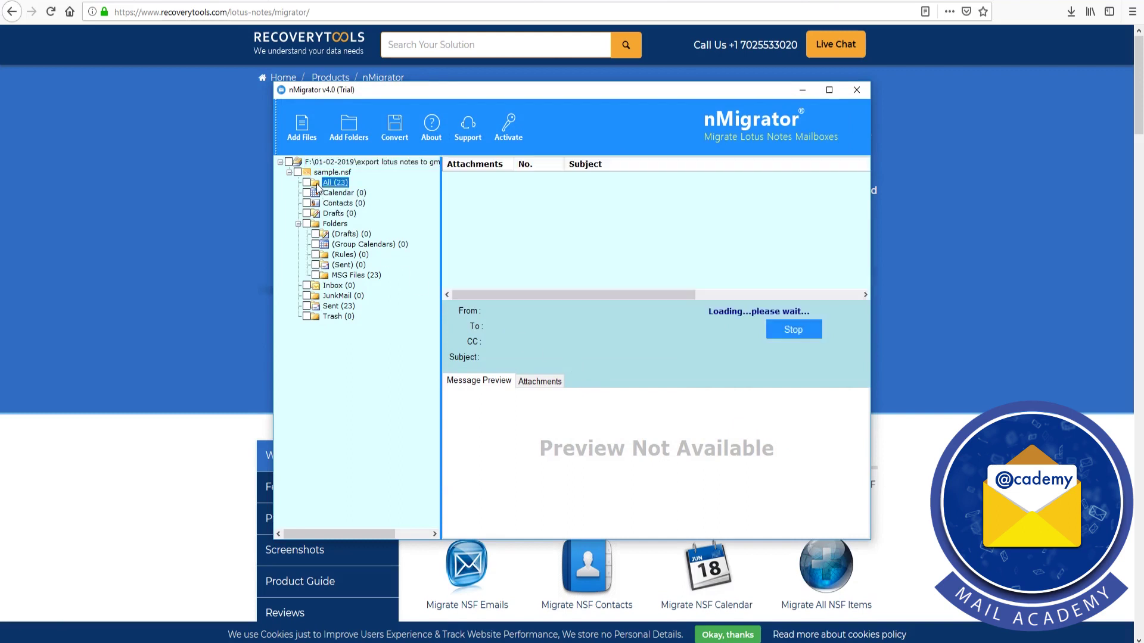
click(288, 162)
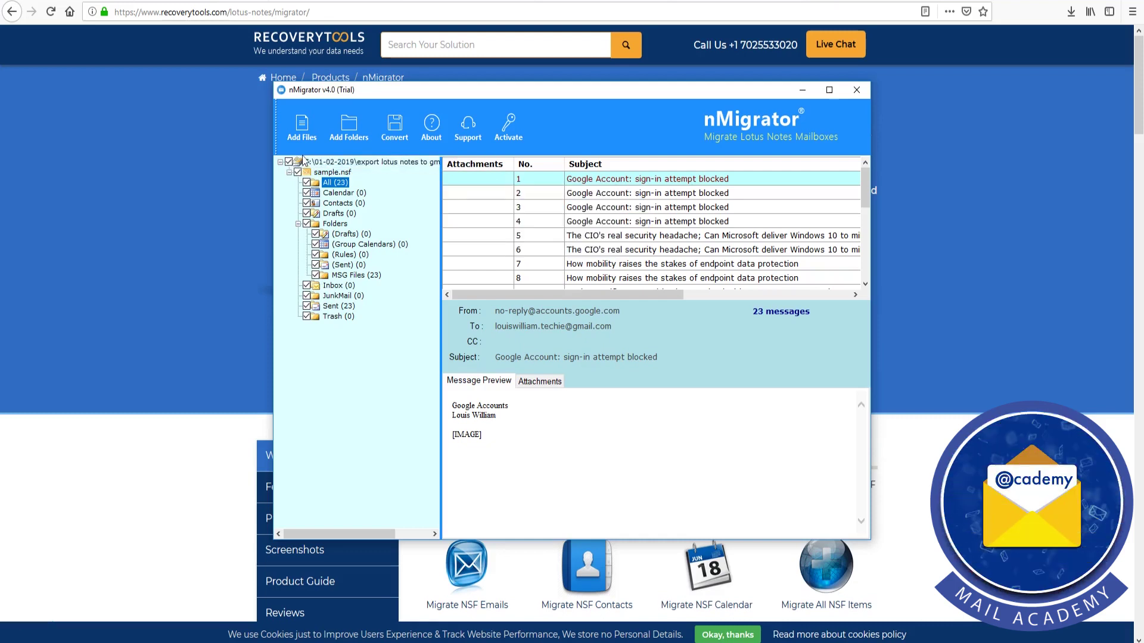
click(400, 130)
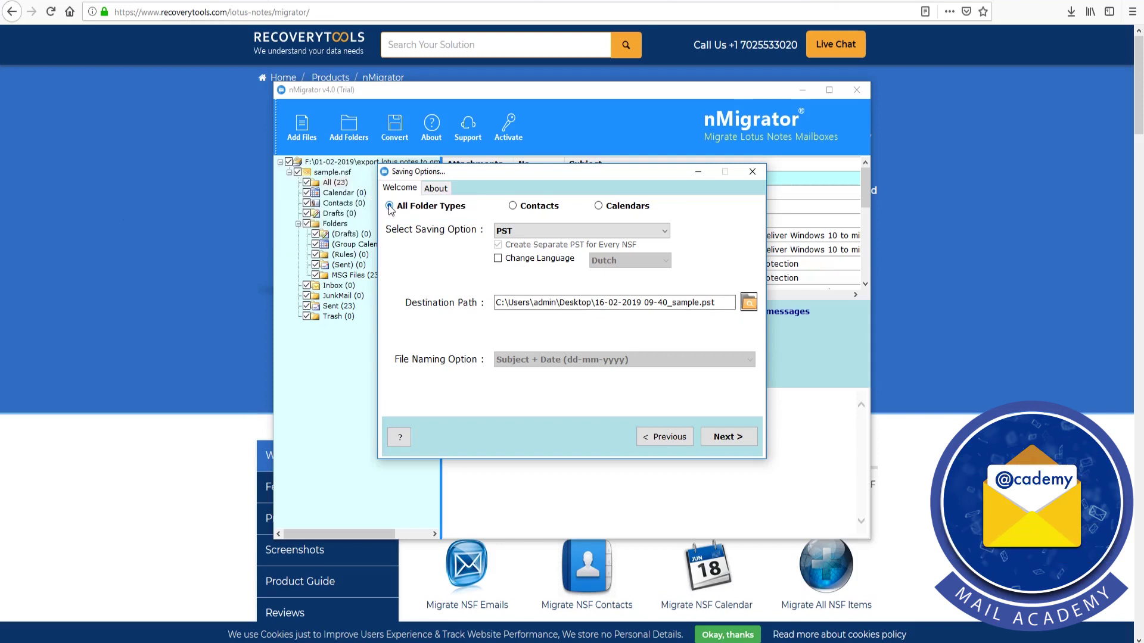
click(513, 206)
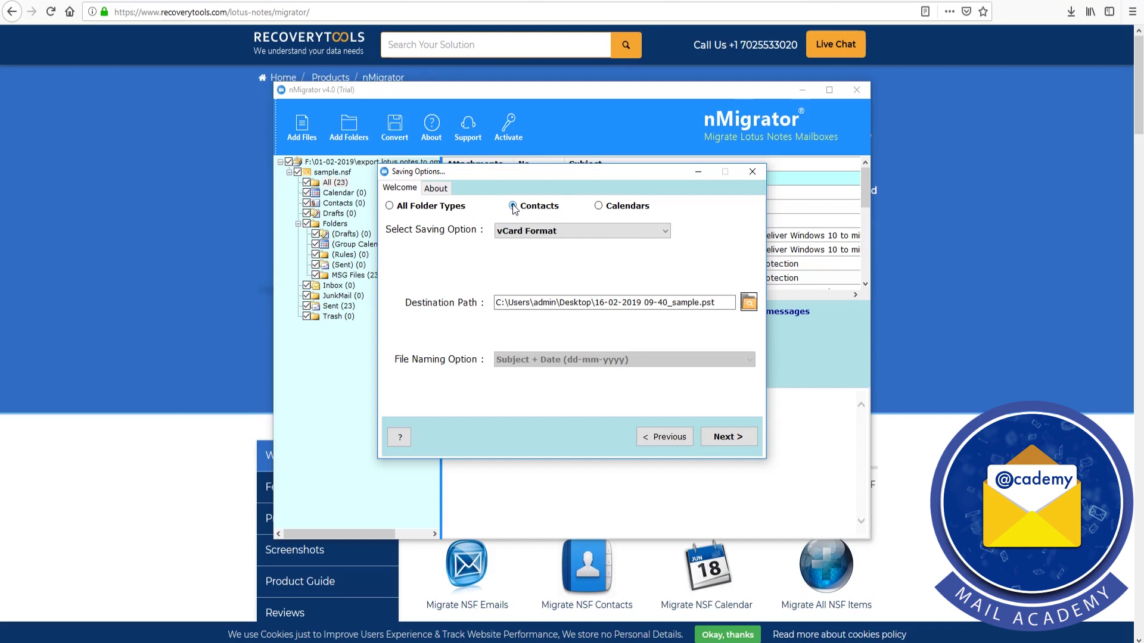
click(666, 234)
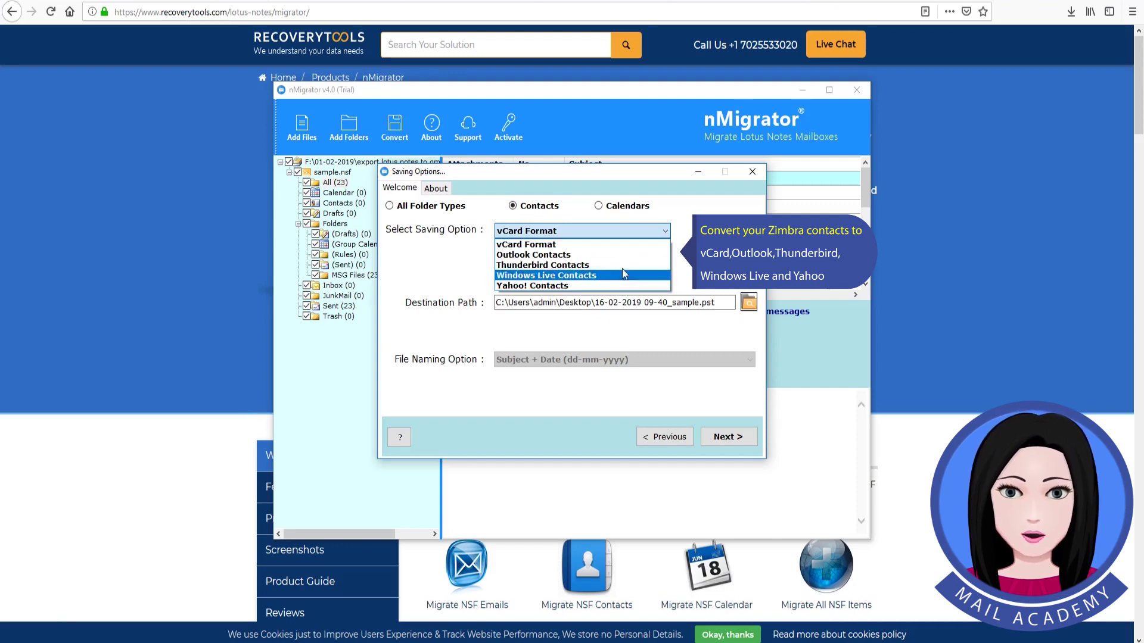
click(622, 245)
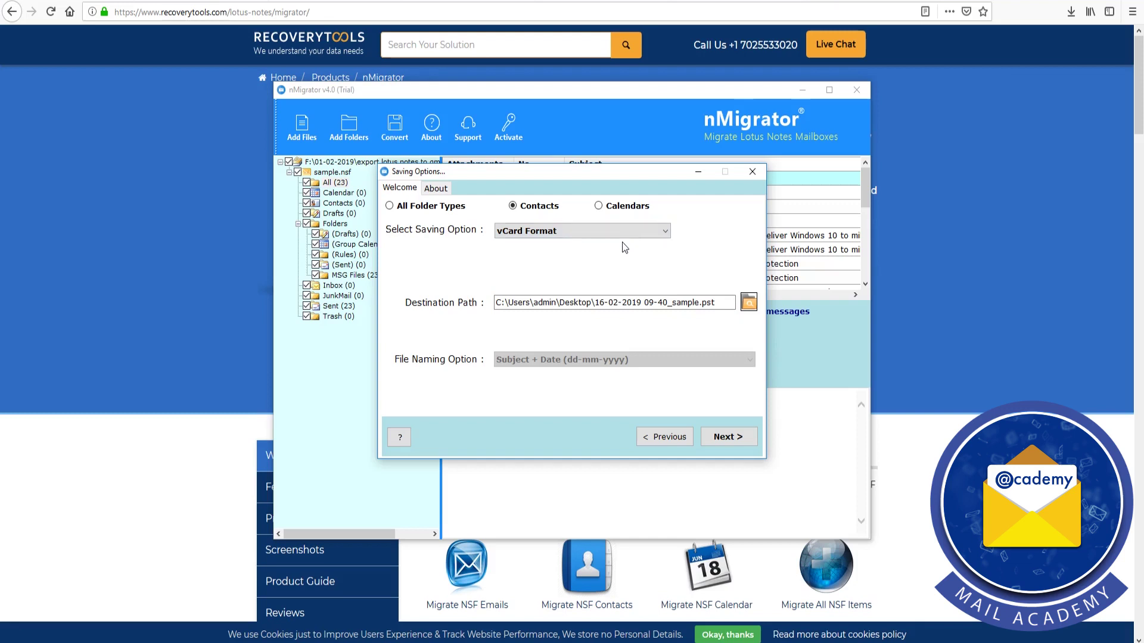
click(598, 206)
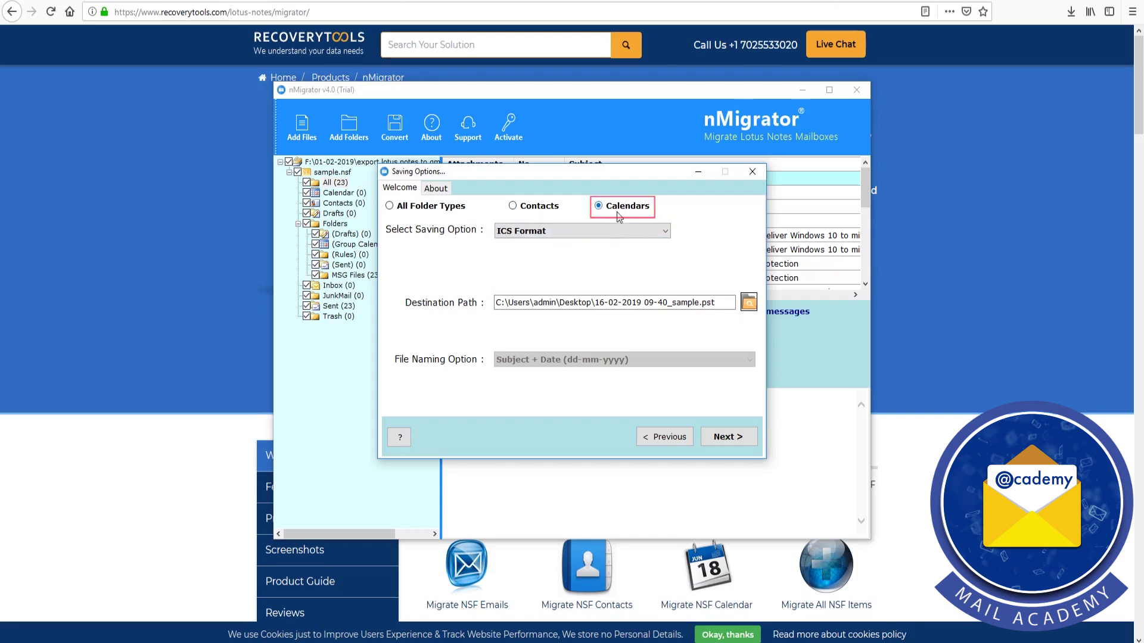
click(665, 233)
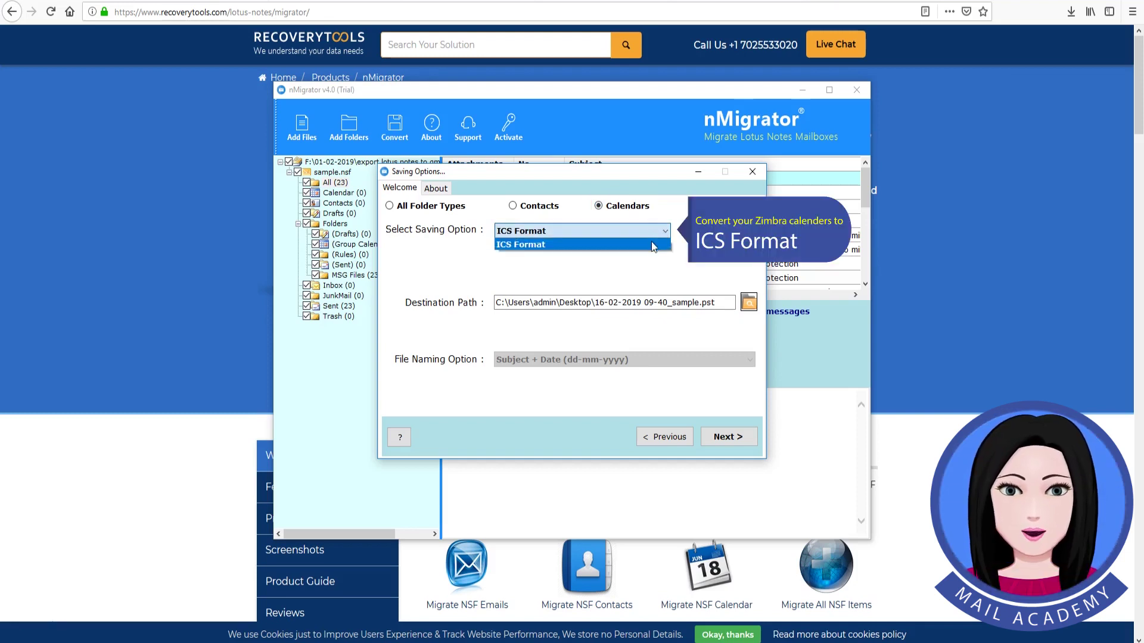
click(654, 246)
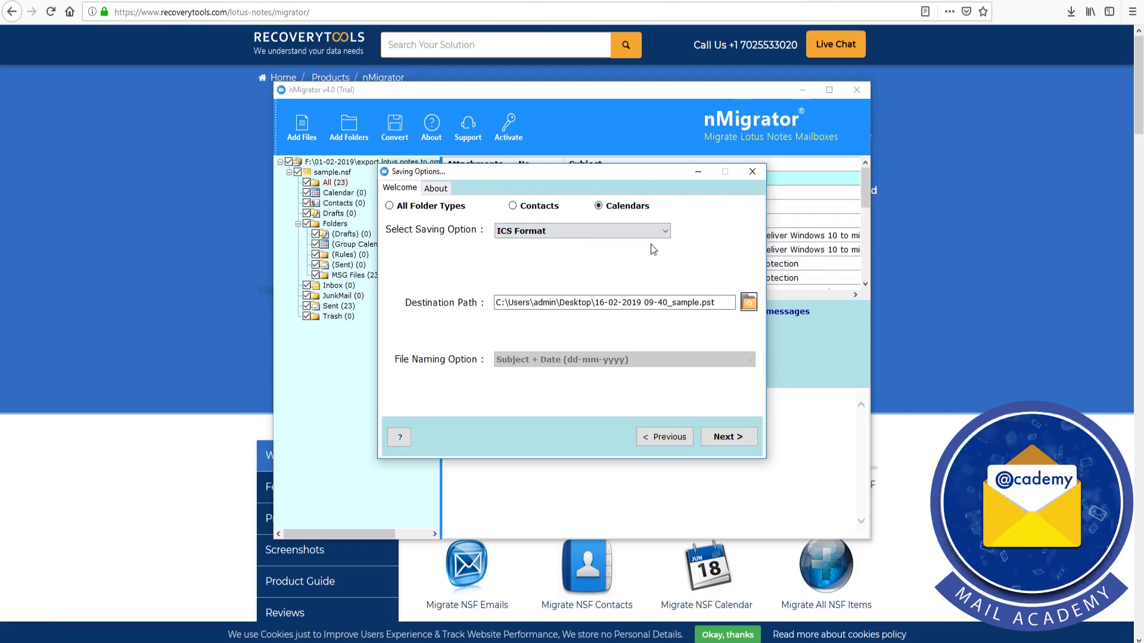
click(390, 206)
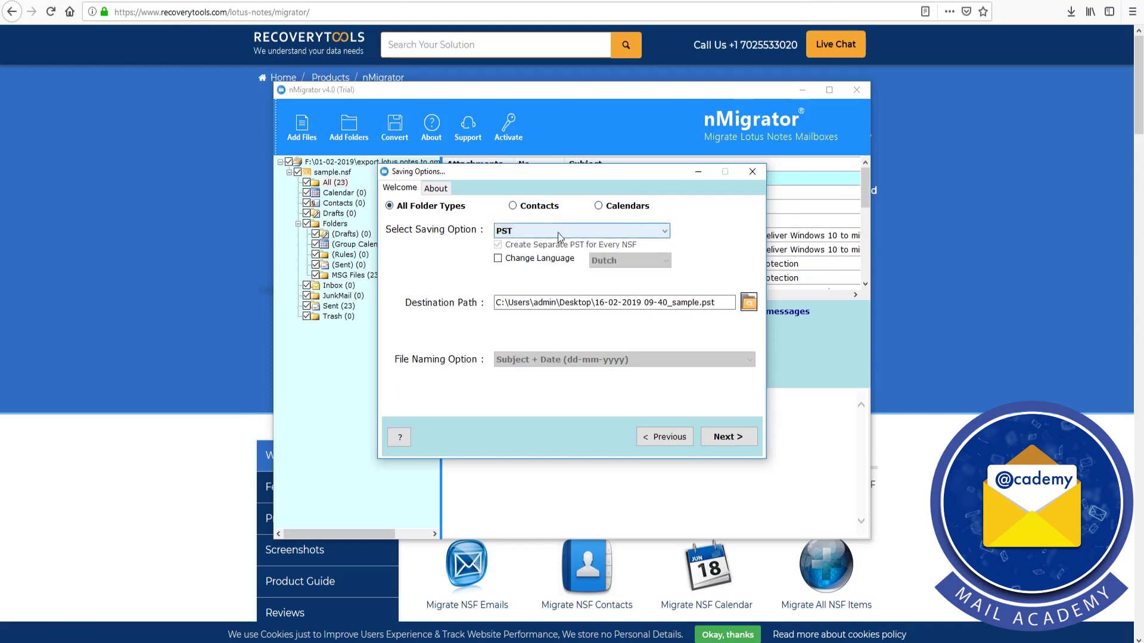
- Choose Office 365 as the saving option with Change Language set to Dutch and I am Admin off
click(664, 234)
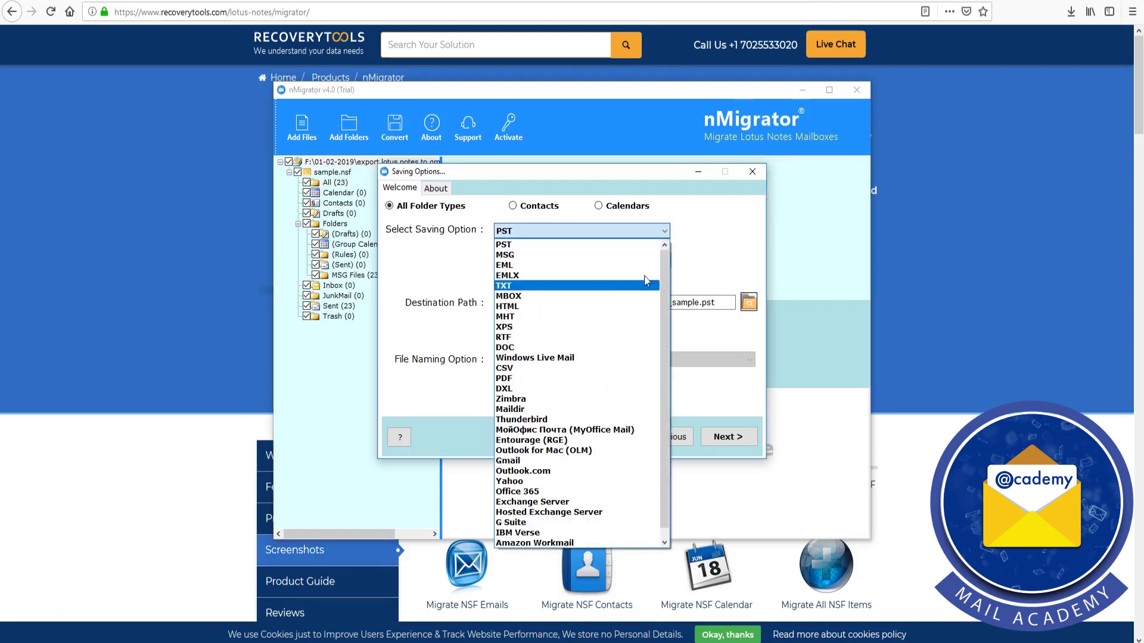
click(606, 492)
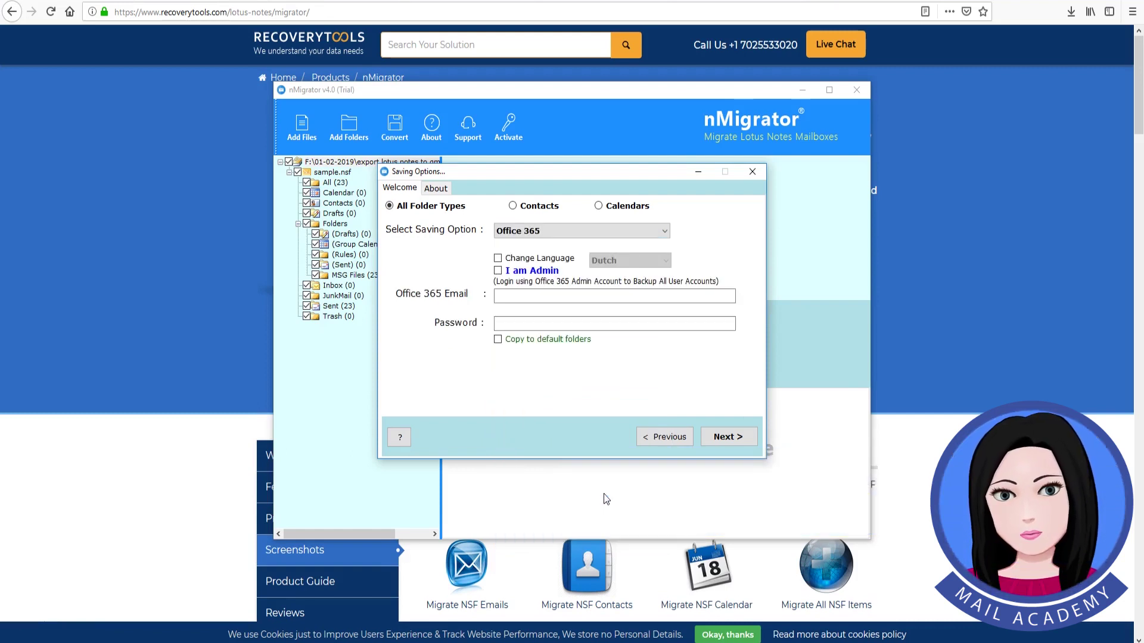
click(498, 259)
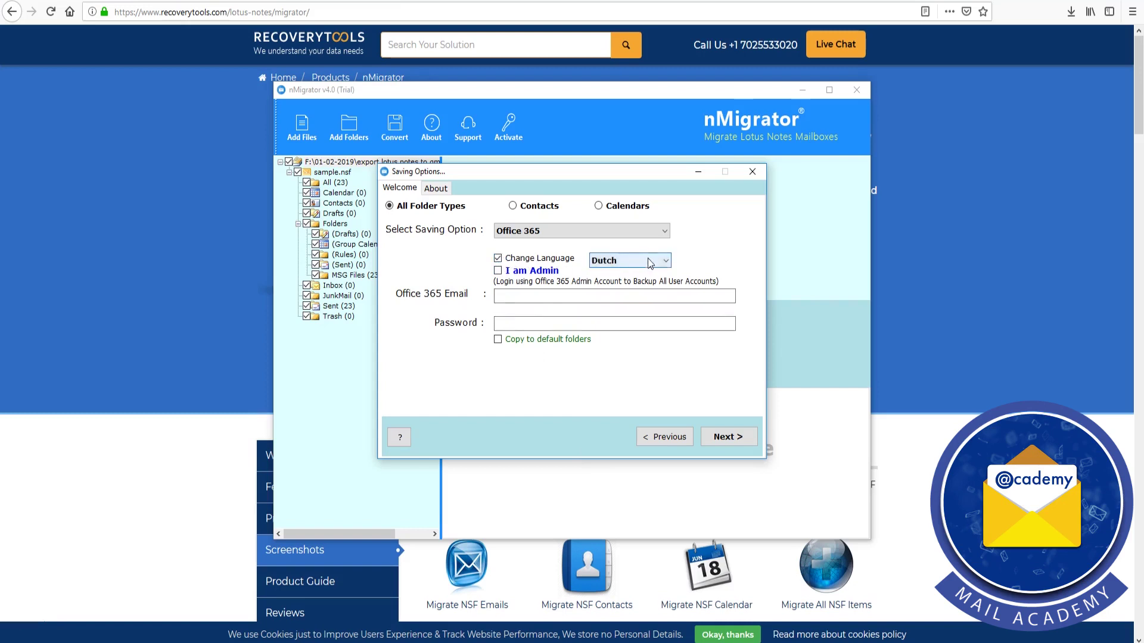
click(666, 263)
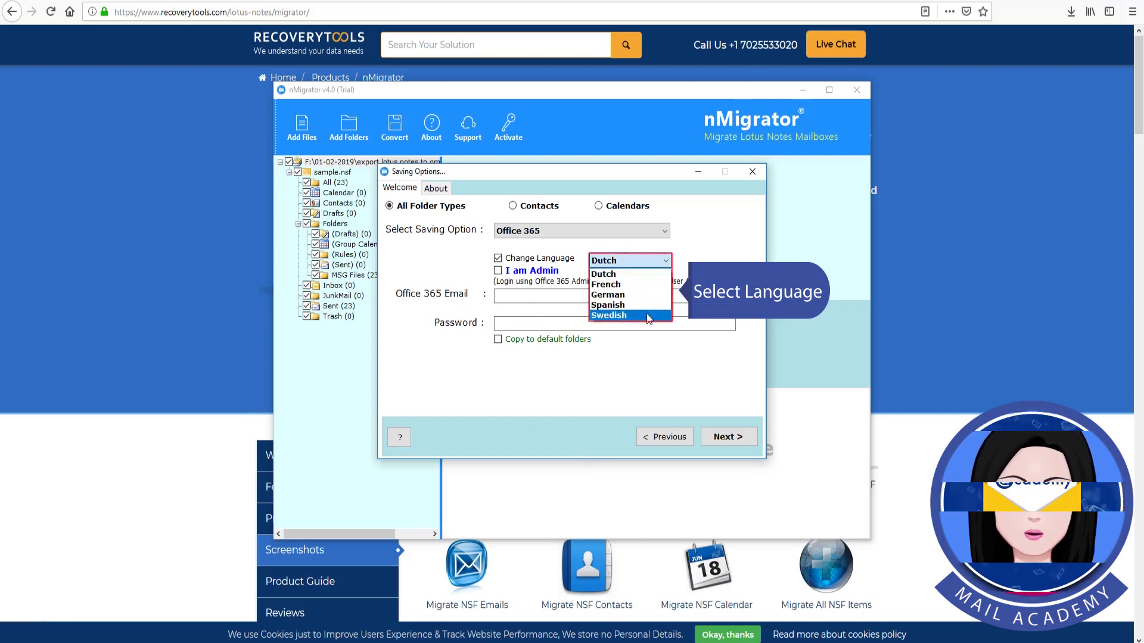
click(645, 275)
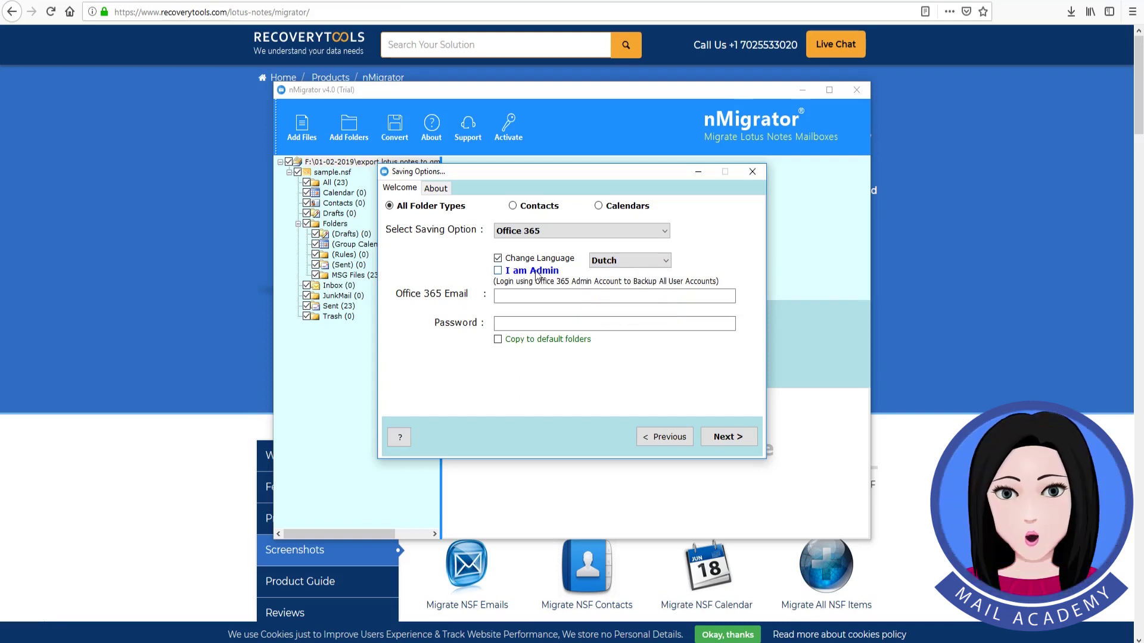
click(498, 271)
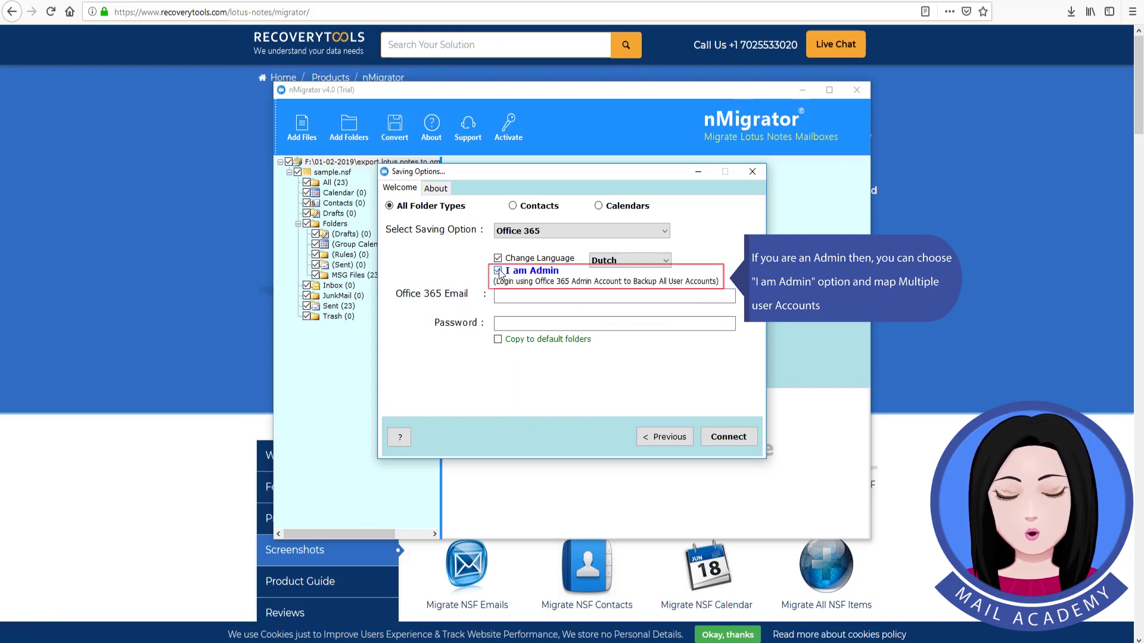
click(498, 271)
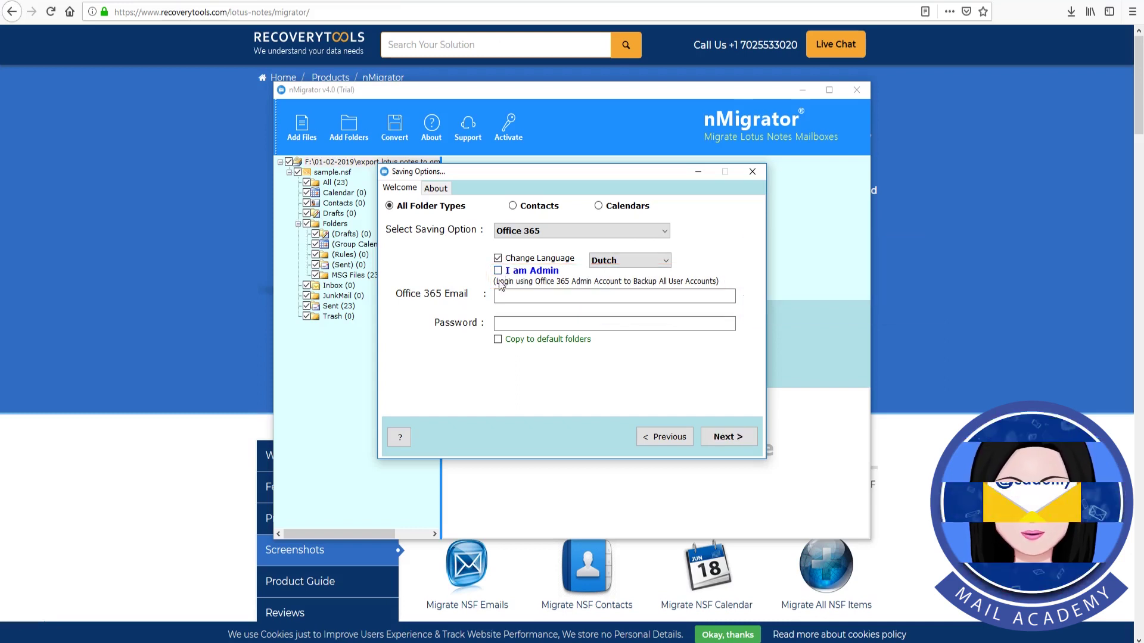
- Enter the Office 365 account e-mail and password and run the conversion
click(501, 295)
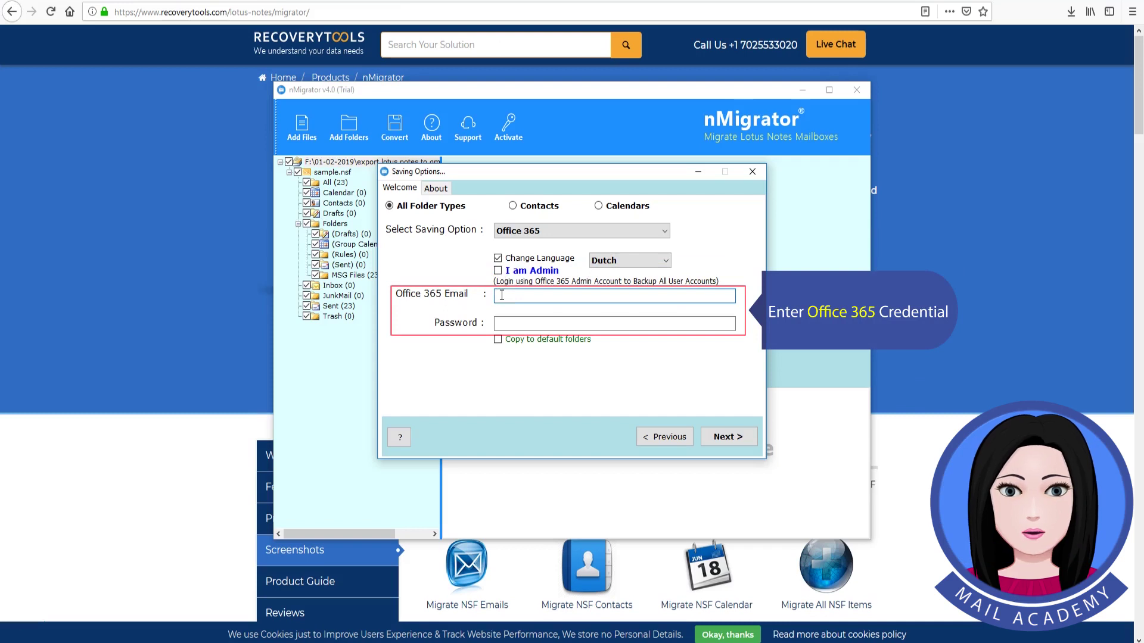
text(user@domain.com)
click(576, 323)
text(****************)
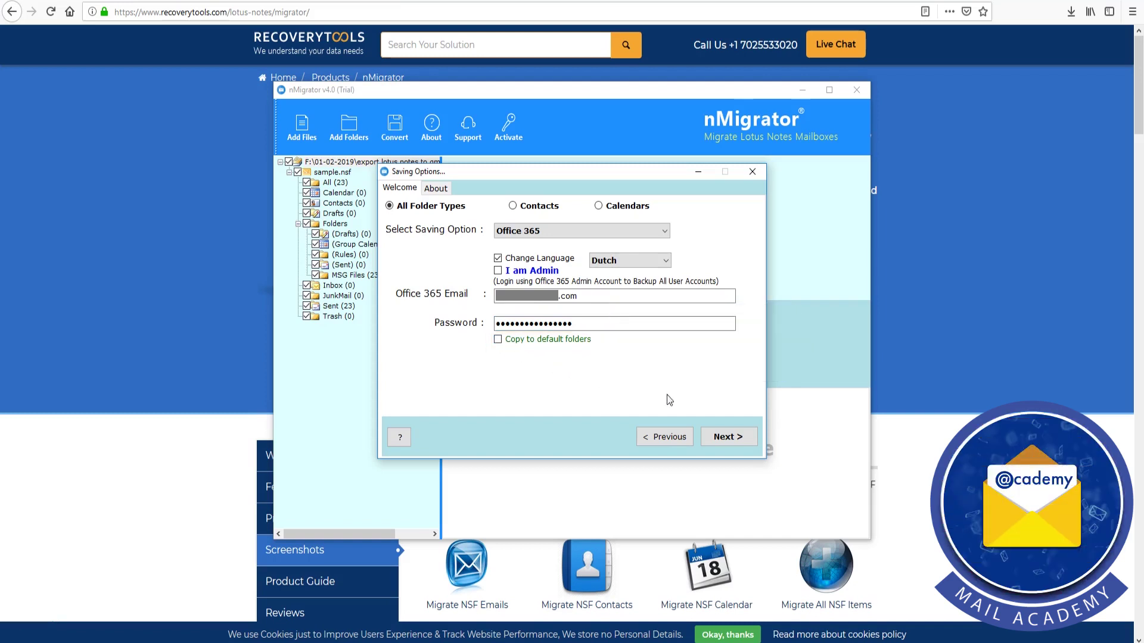
click(745, 438)
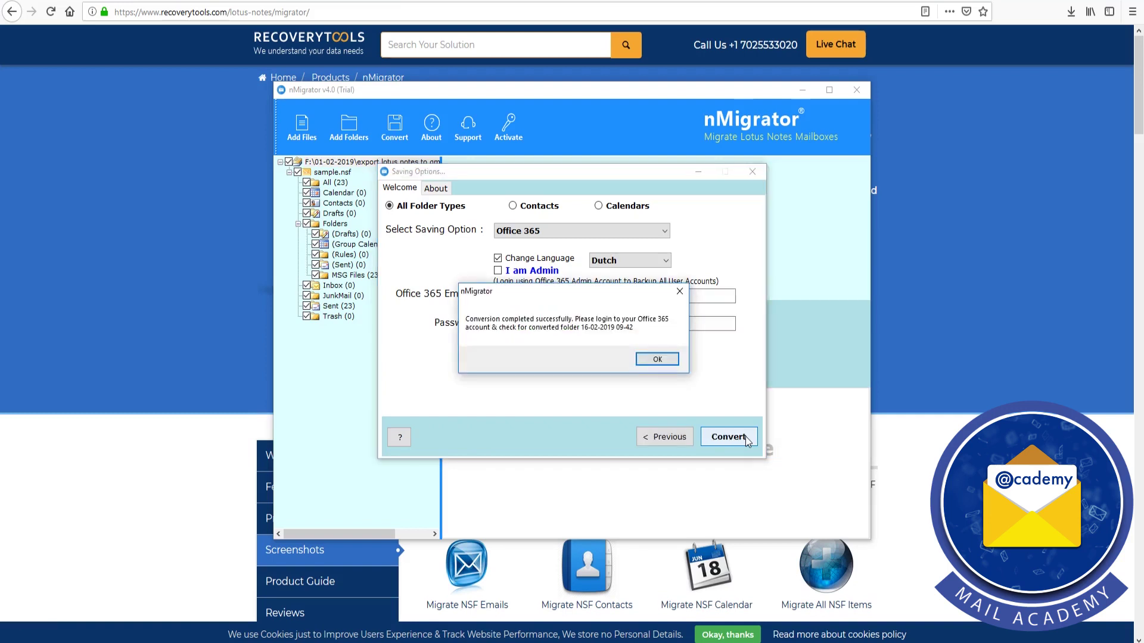
- Dismiss the conversion-completed message and the trial limitation notice
click(669, 361)
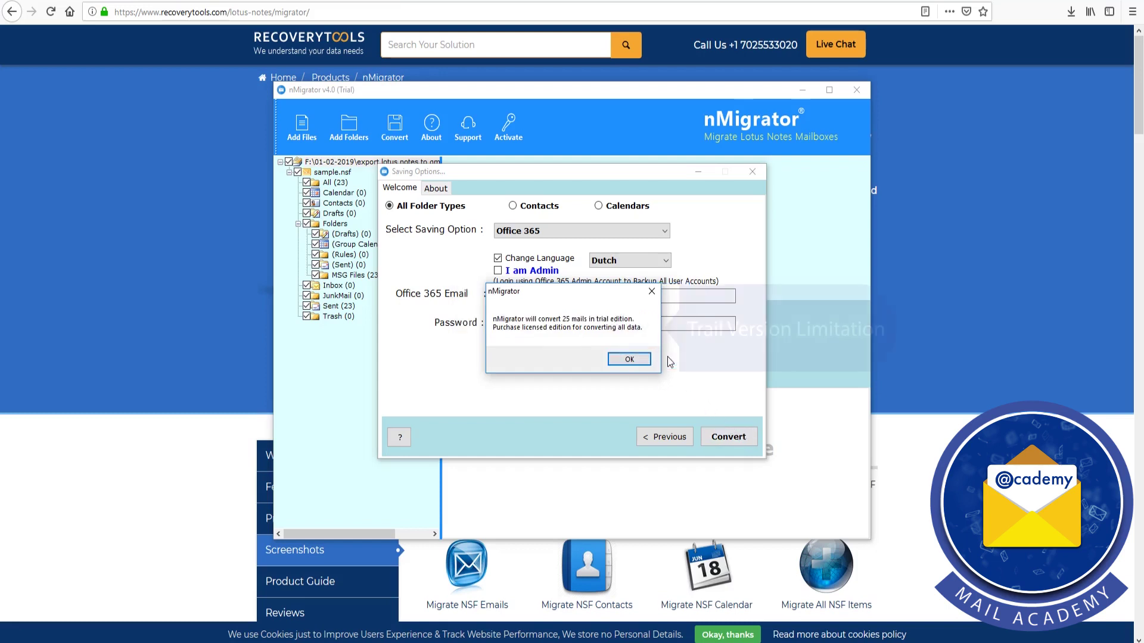
click(629, 359)
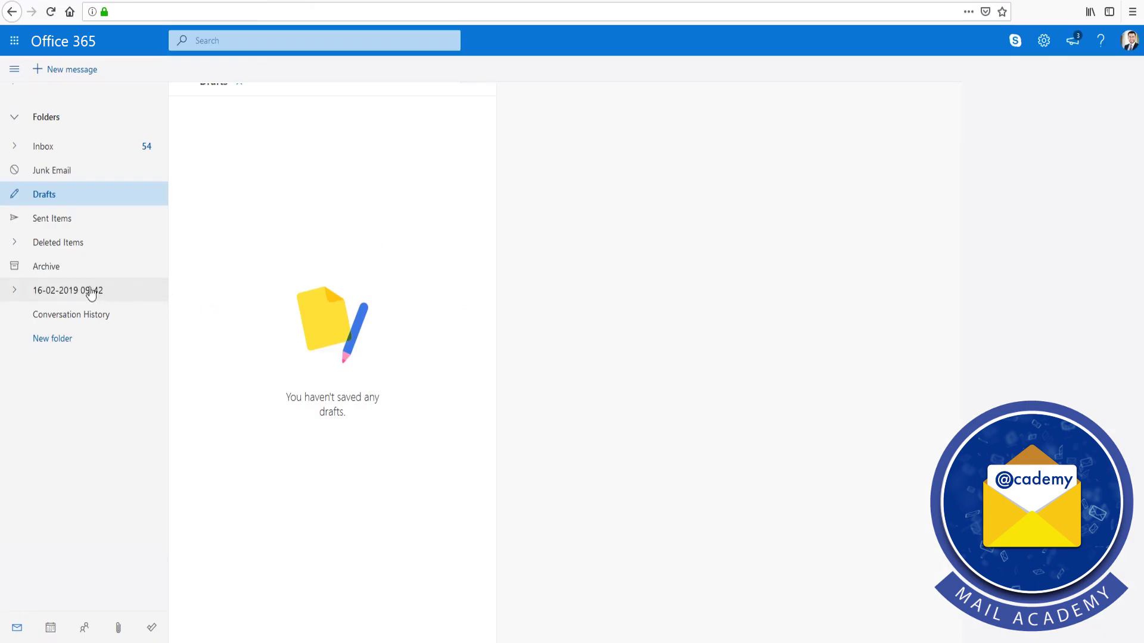
click(14, 291)
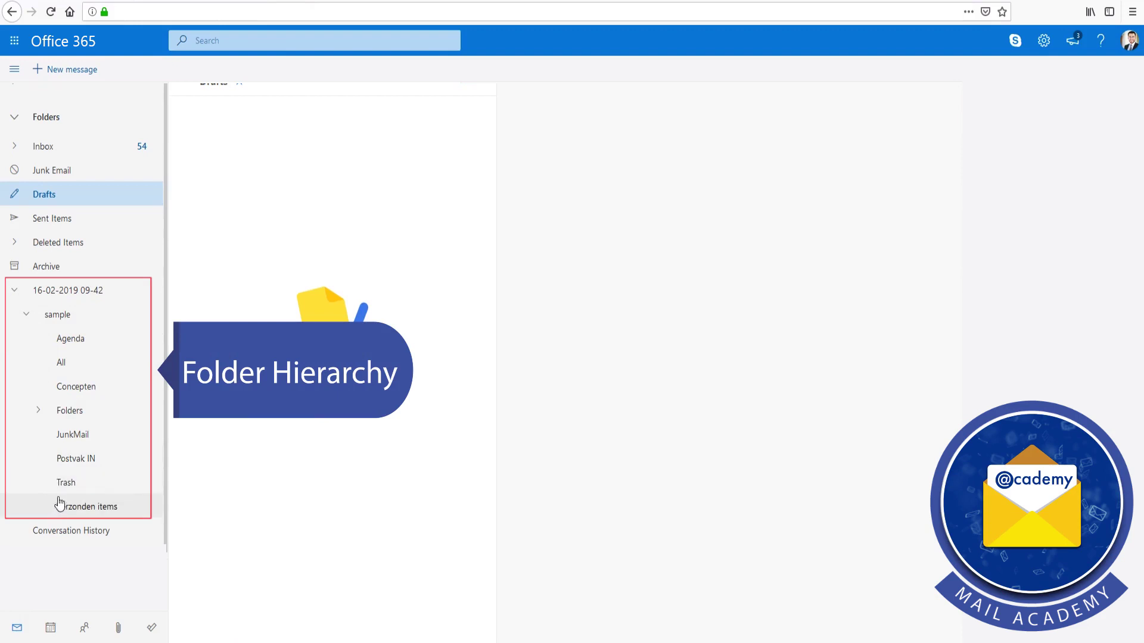
click(70, 365)
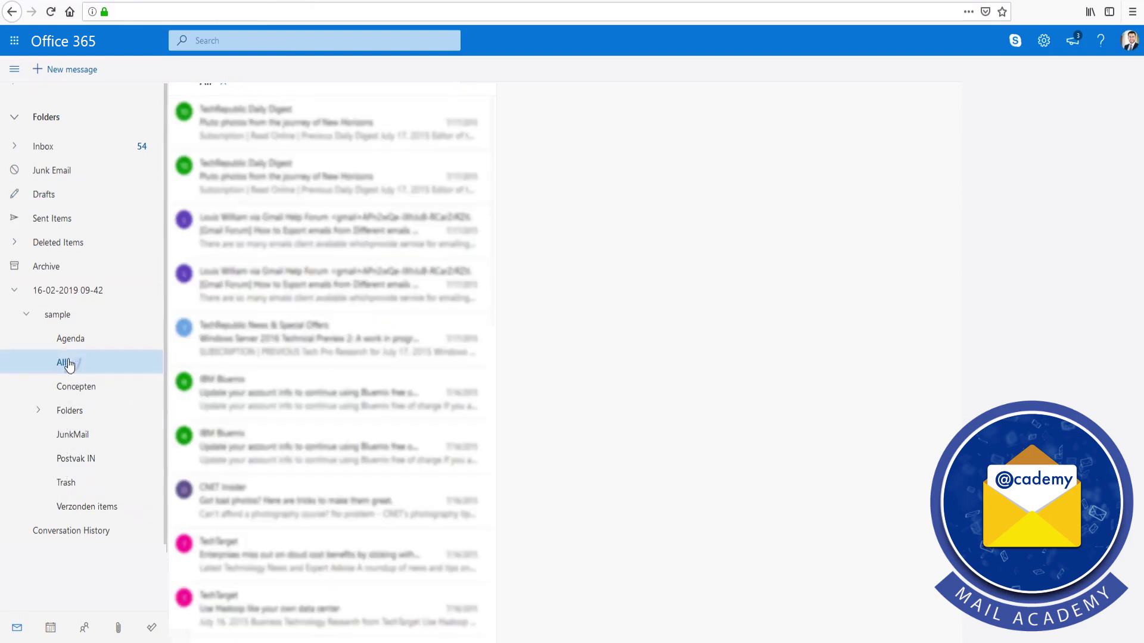